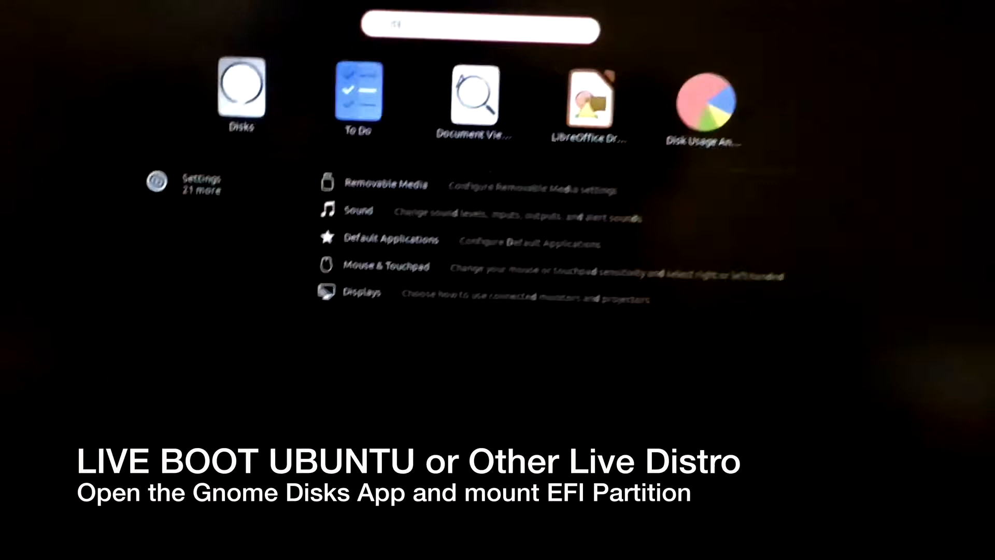
type("isk")
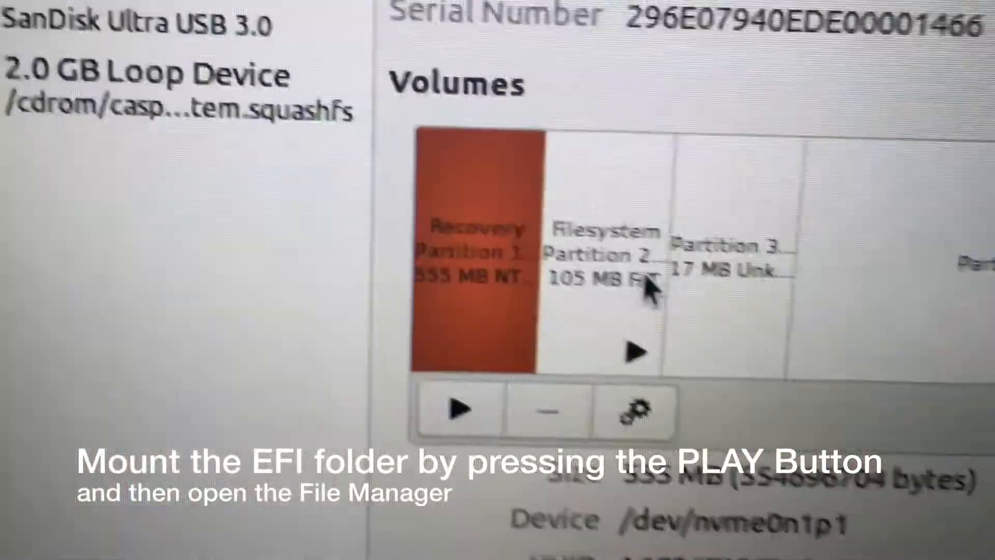
Mount the 105 MB FAT EFI partition (Partition 2) on the internal disk.
left_click(622, 265)
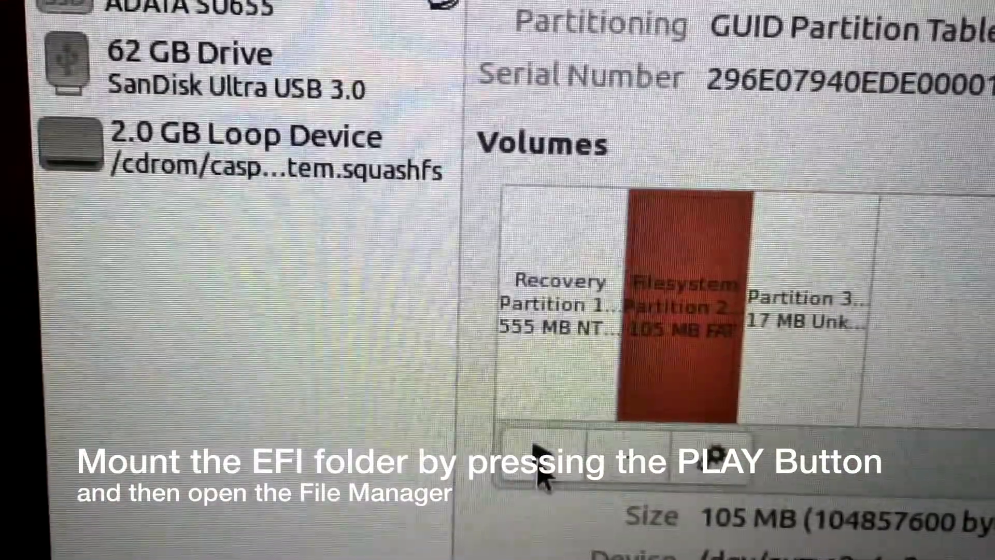
left_click(535, 447)
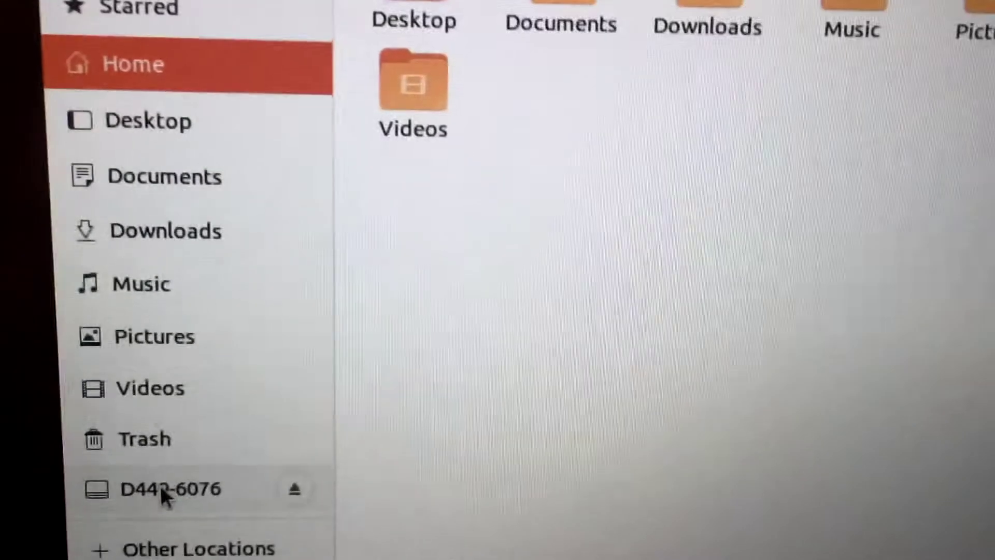
Trash the BOOT and ubuntu folders from EFI on volume D449-6076, keeping Microsoft, and empty the Trash.
left_click(164, 461)
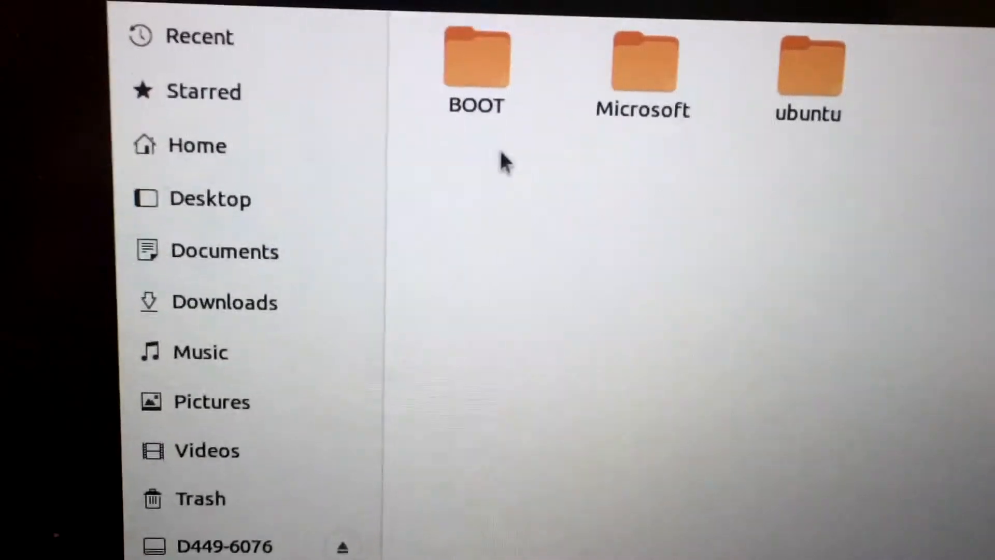
right_click(474, 105)
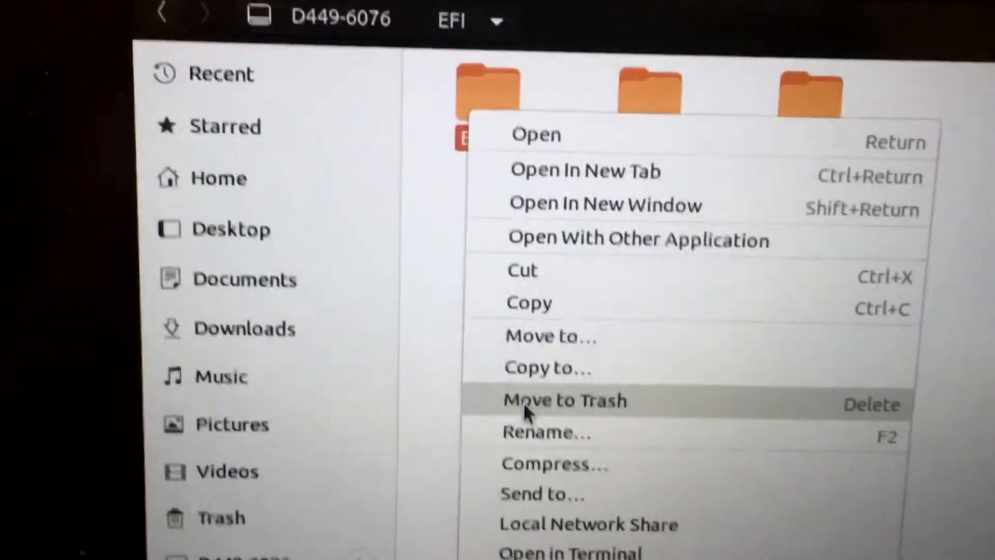
left_click(531, 403)
right_click(670, 115)
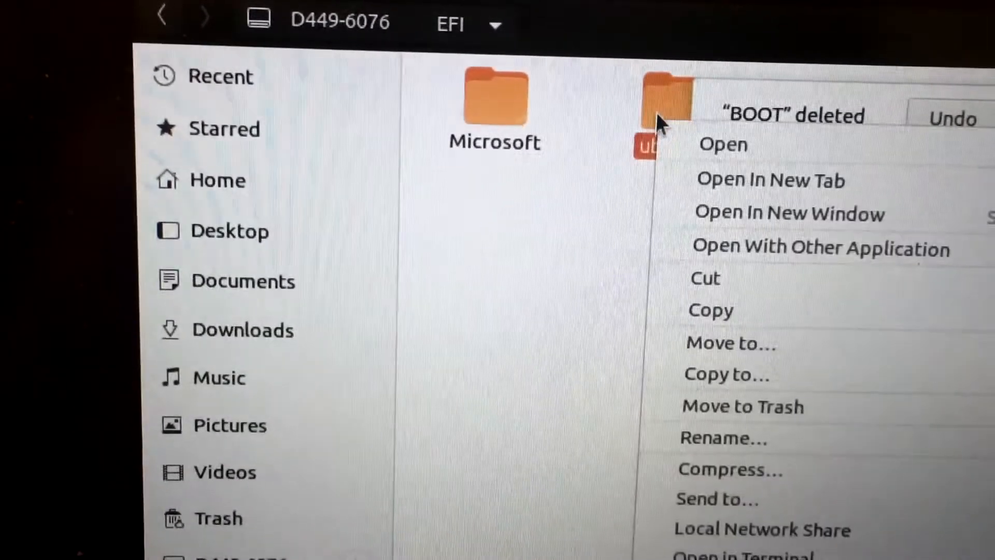
left_click(699, 382)
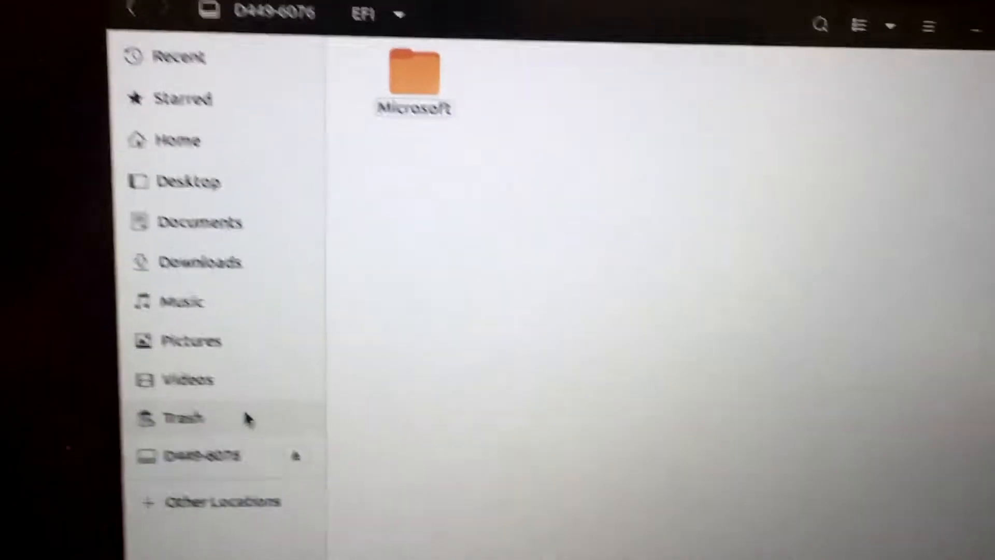
left_click(263, 385)
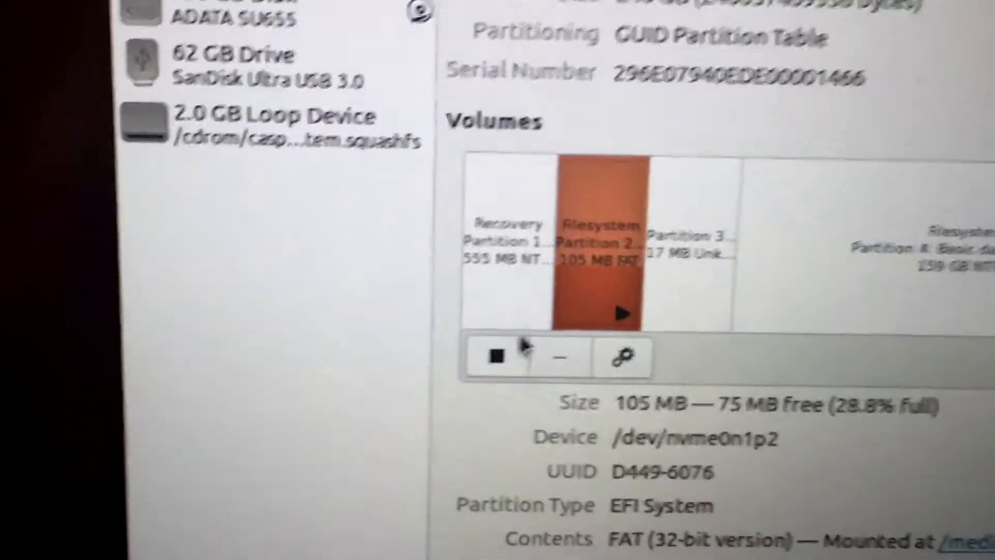
Unmount, remount, then unmount Partition 2 so the EFI partition ends unmounted.
left_click(478, 349)
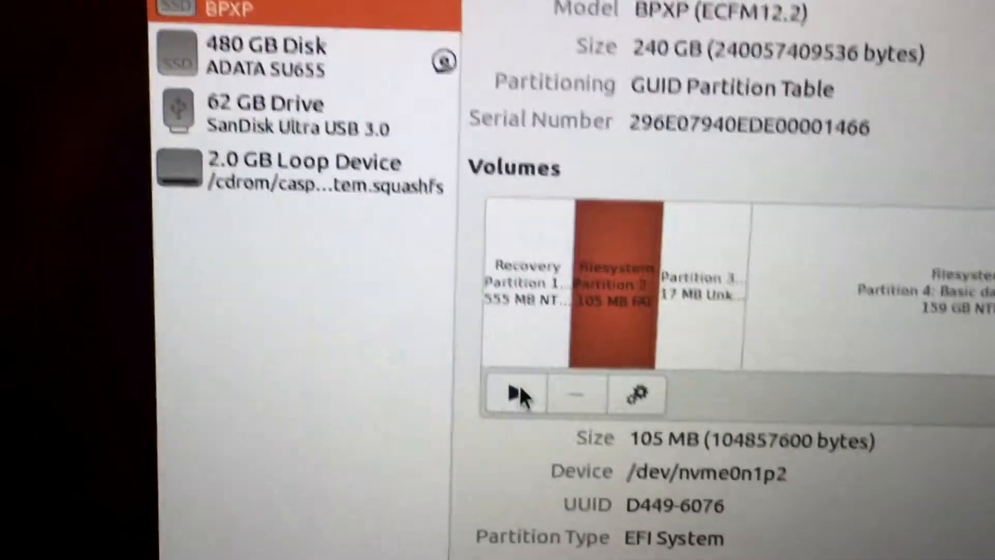
left_click(507, 381)
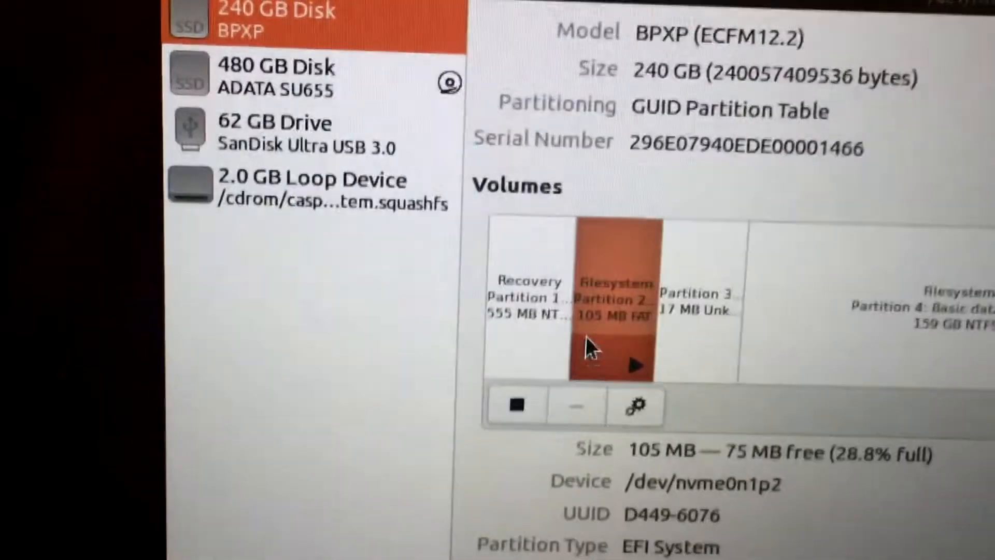
left_click(516, 398)
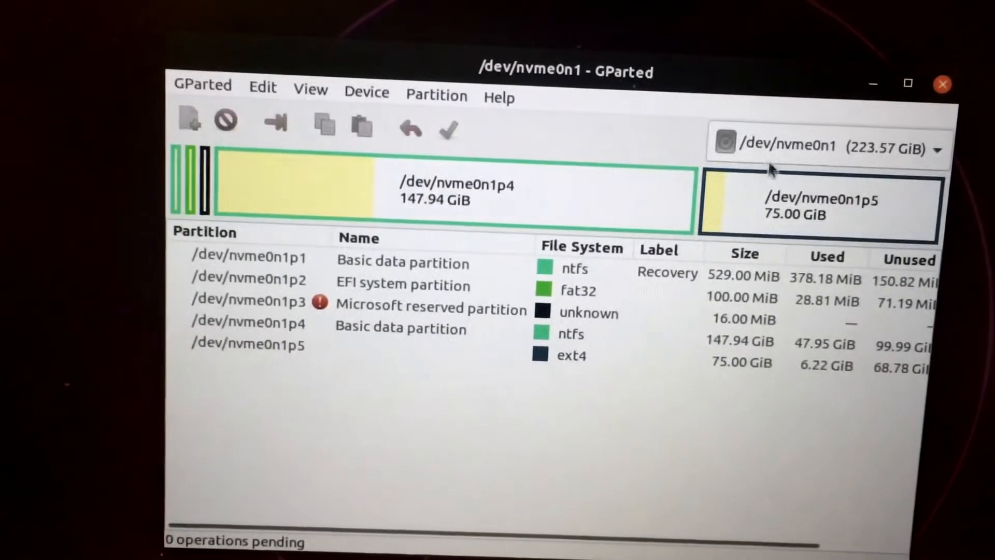
Delete /dev/nvme0n1p5 (75 GiB ext4), apply it, and dismiss the operations report.
left_click(769, 225)
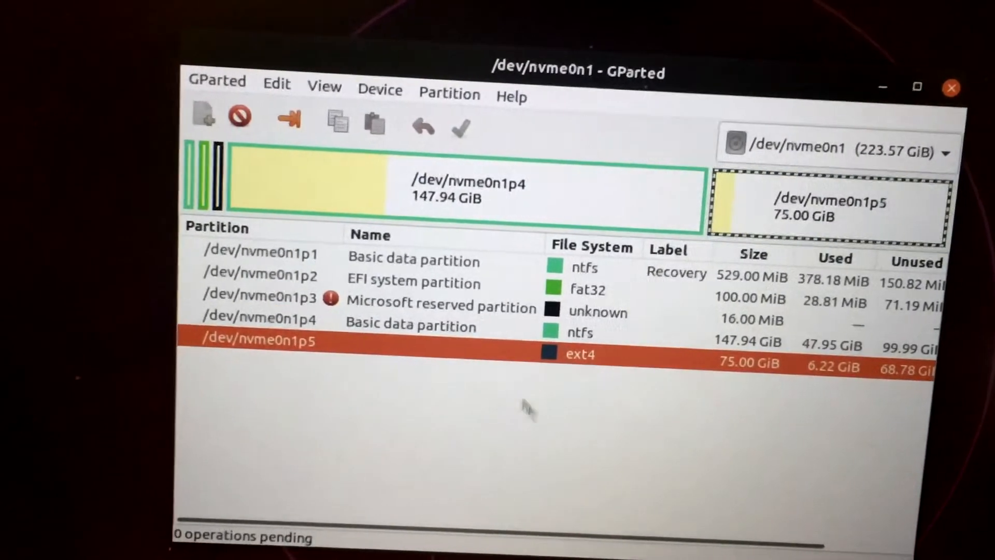
right_click(773, 201)
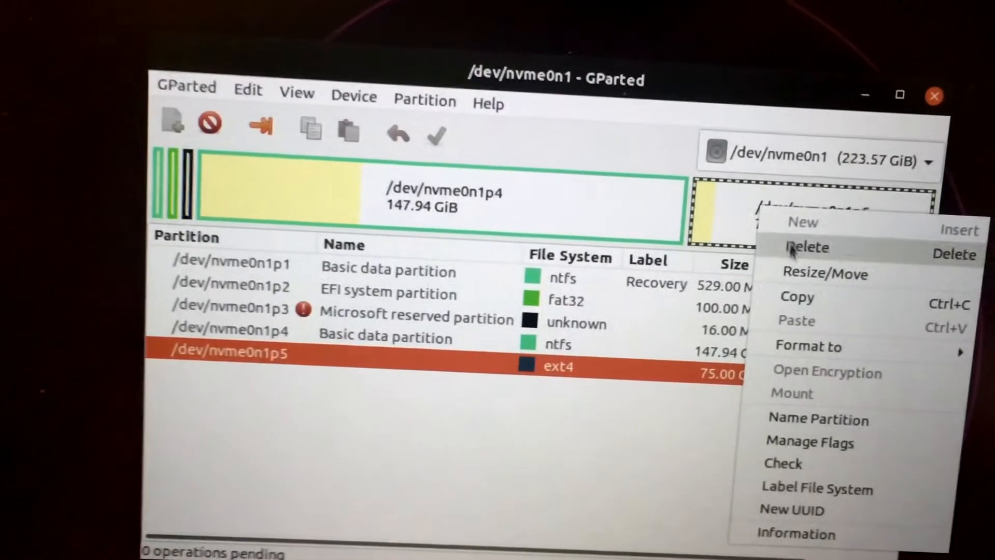
left_click(809, 244)
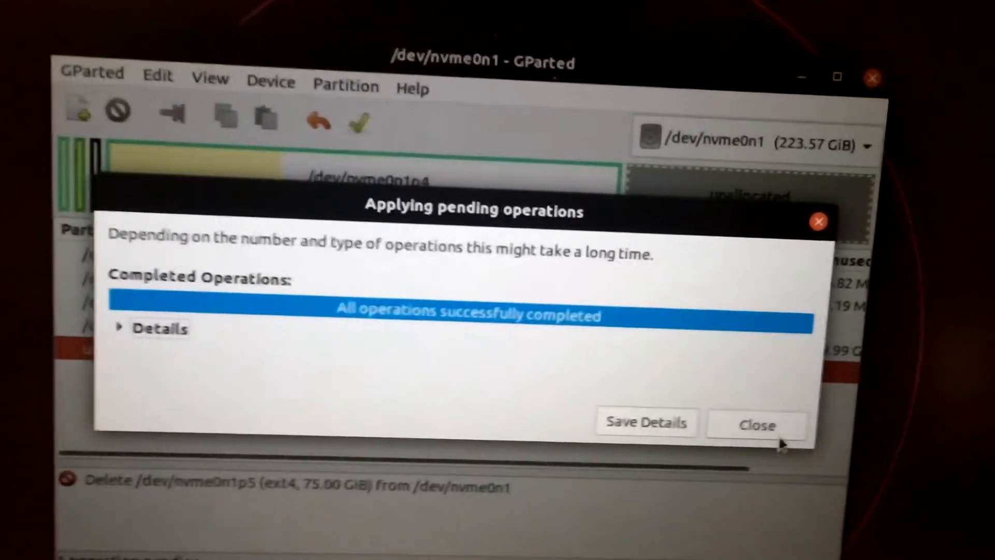
left_click(770, 426)
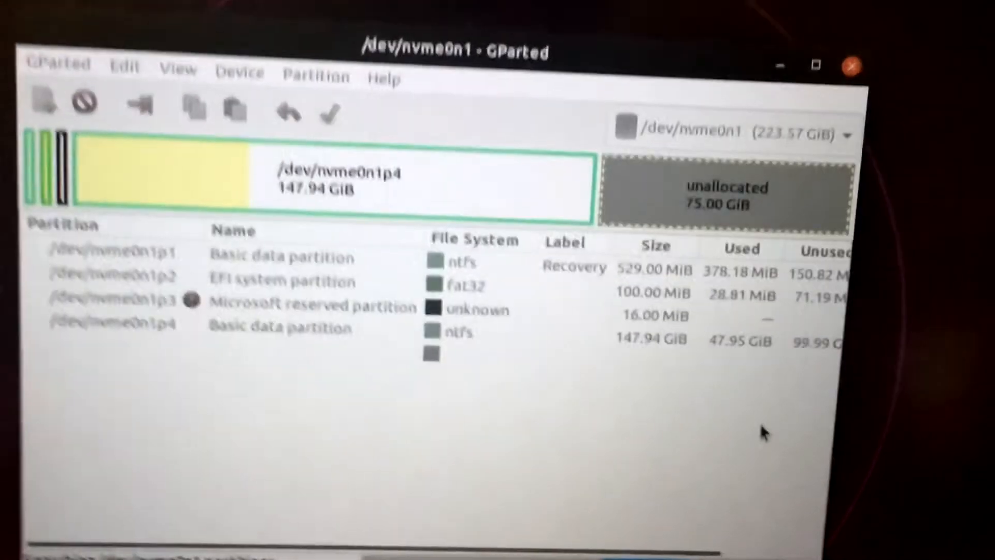